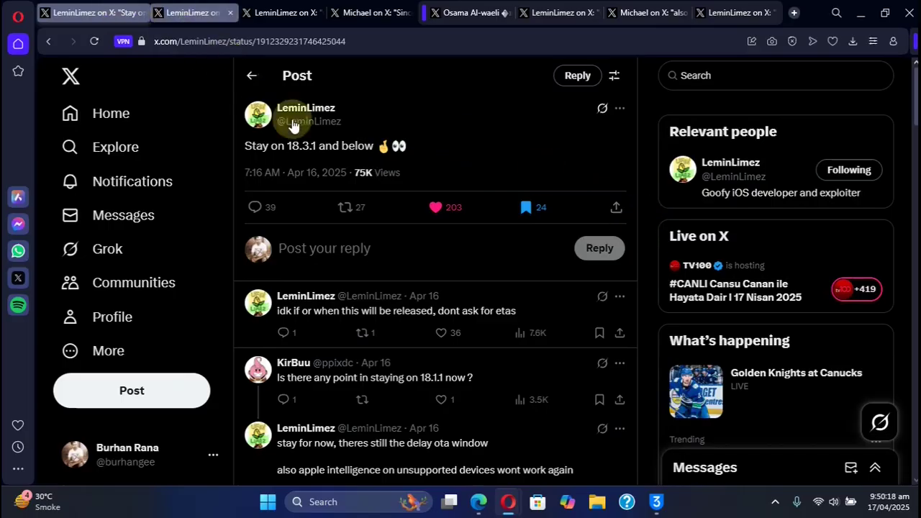
# - Open LeminLimez's reply saying iOS 18.3.2 works too, in the other browser tab
pyautogui.click(180, 12)
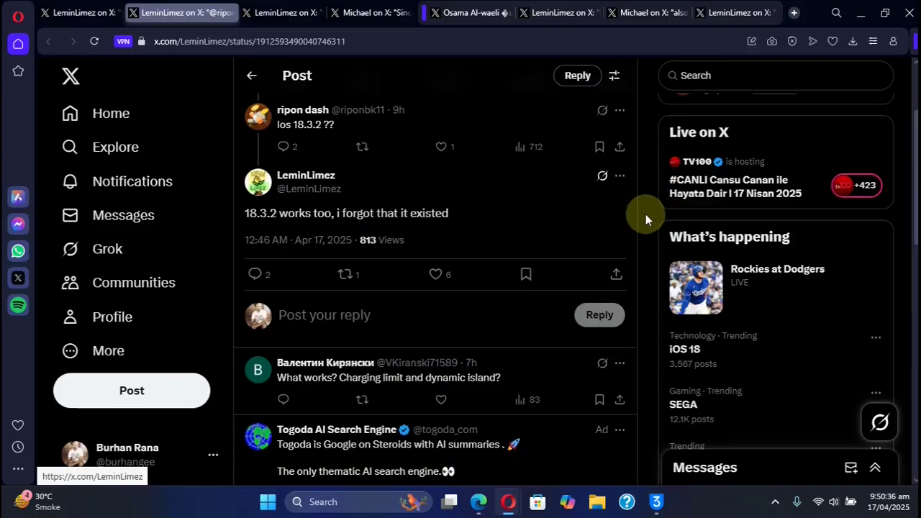
# - Switch to the next browser tab, which shows Apple's iTunes download page
pyautogui.click(284, 13)
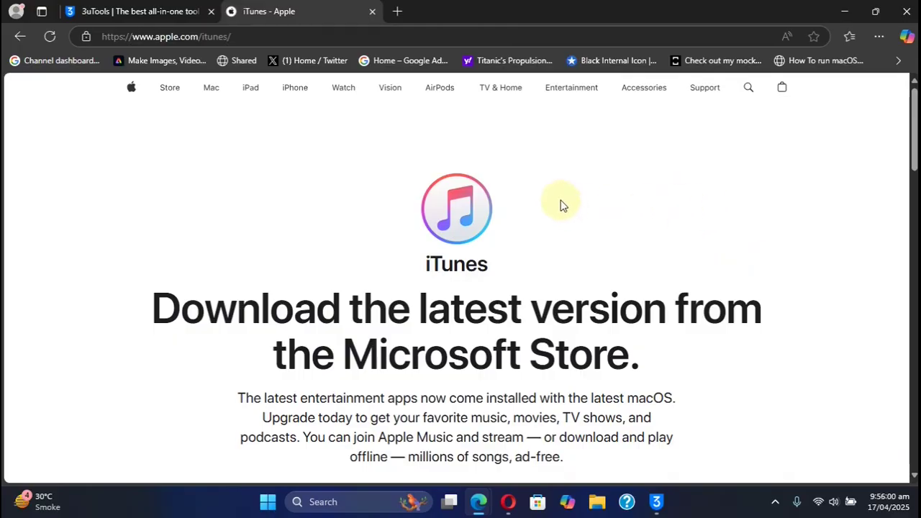
# - Scroll the iTunes page down to the Windows download and 'Looking for other versions?' links
pyautogui.scroll(-5, 619, 234)
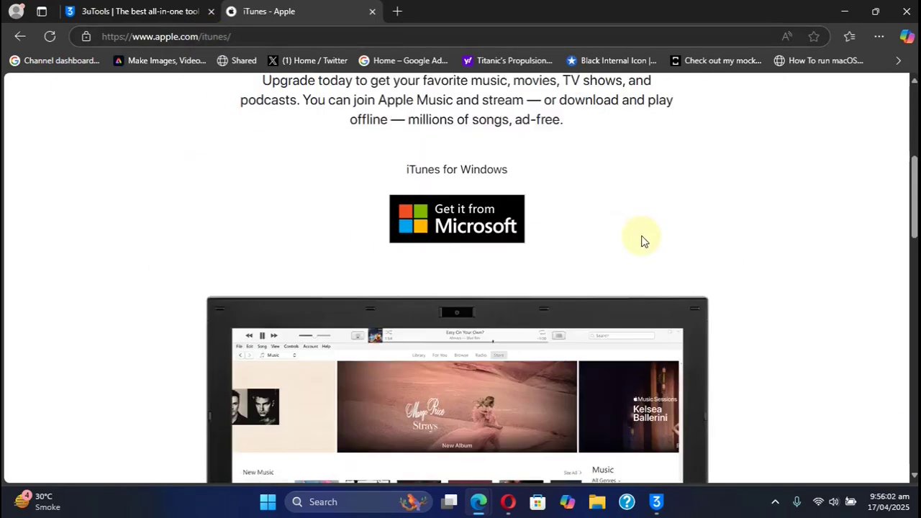
pyautogui.scroll(-5, 643, 240)
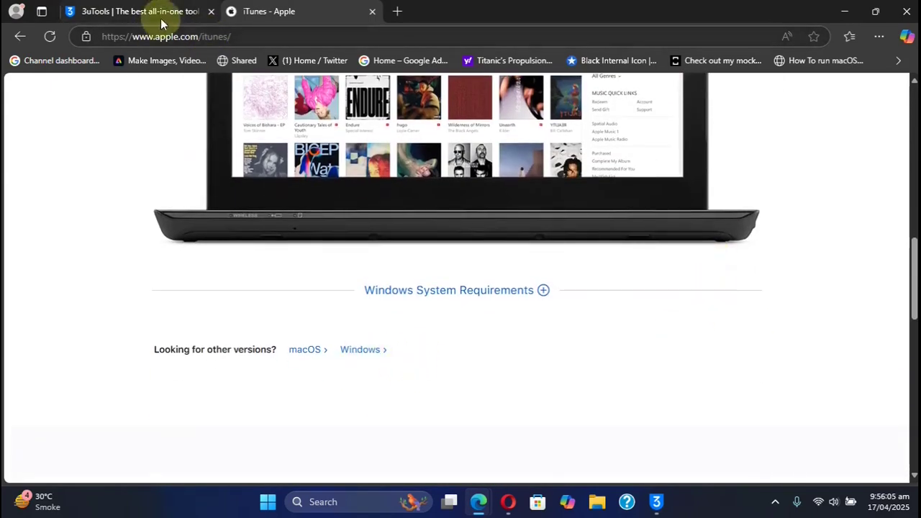
# - Download and import the iPad 7th's 18.3RC firmware in 3uTools Easy Flash
pyautogui.click(154, 12)
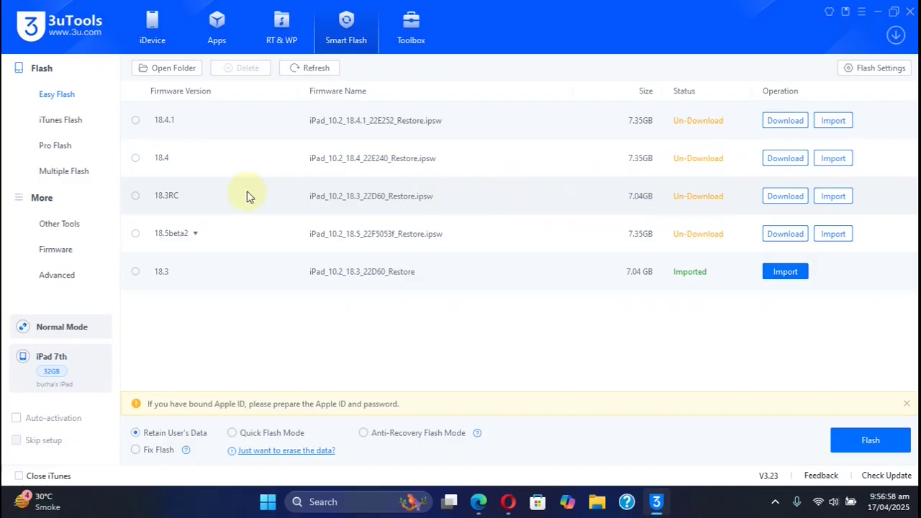
pyautogui.click(136, 197)
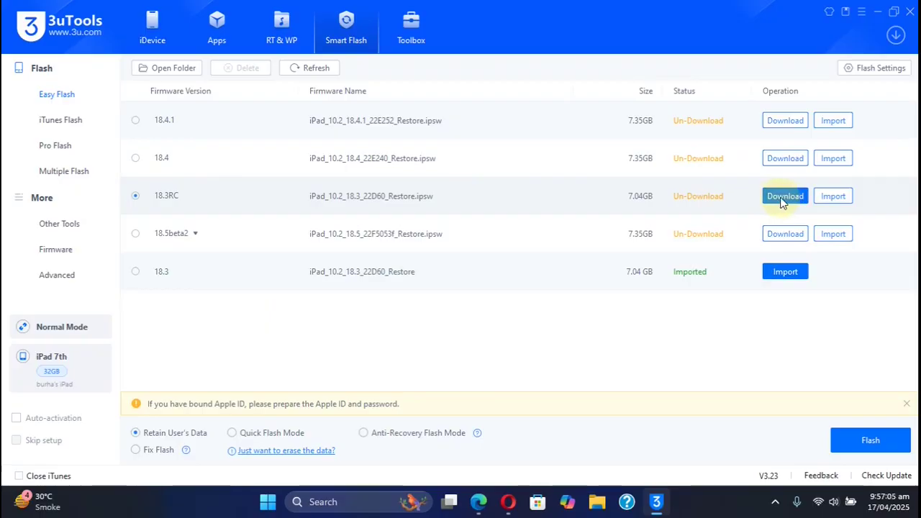
pyautogui.click(832, 196)
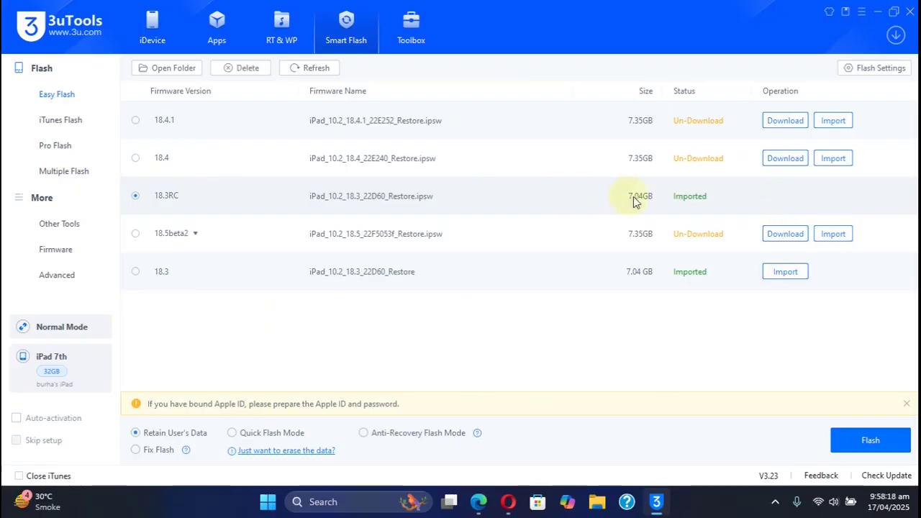
# - Flash the iPad 7th with 18.3RC in Quick Flash Mode, confirming the Easy Flash reminder
pyautogui.click(232, 433)
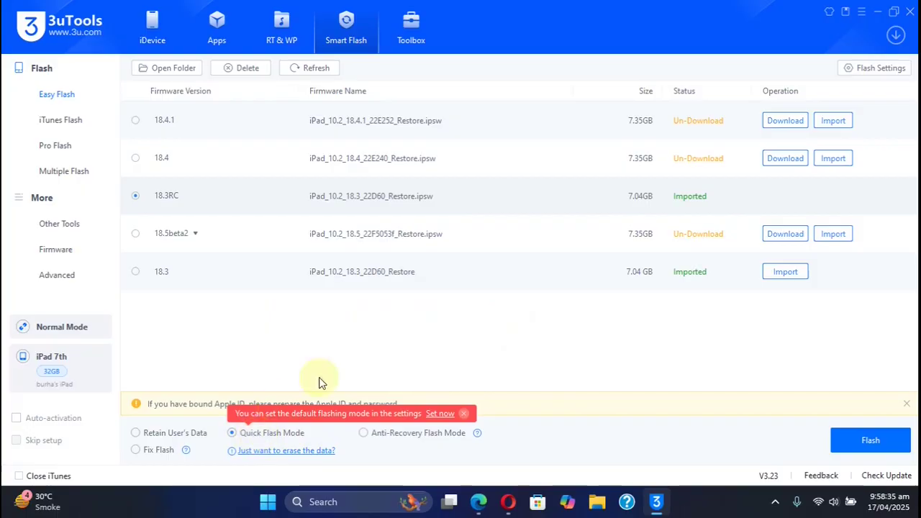
pyautogui.click(869, 438)
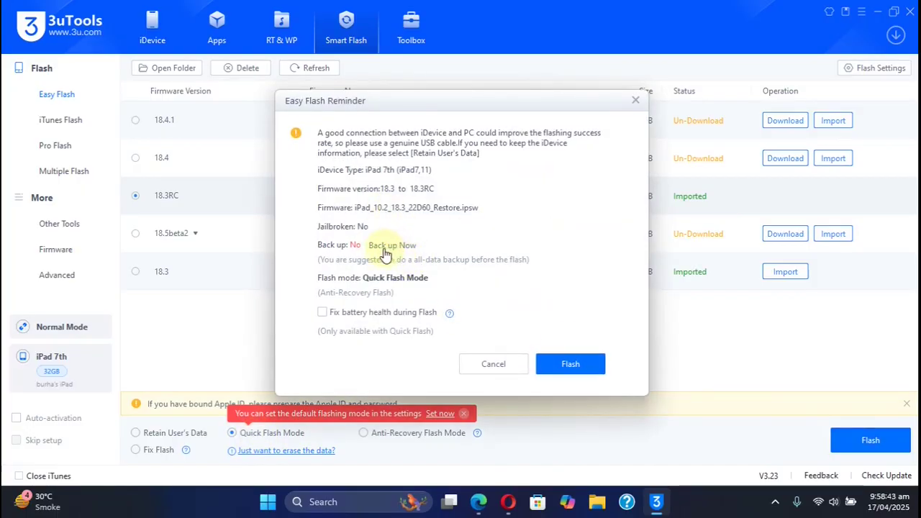
pyautogui.click(571, 365)
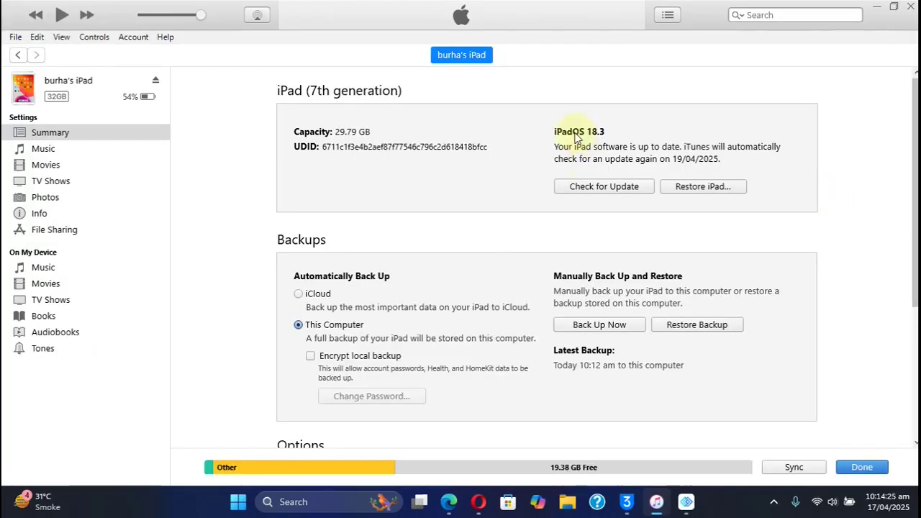
# - Reveal the iPad's build number 22D60 via the iPadOS version label in iTunes
pyautogui.click(577, 133)
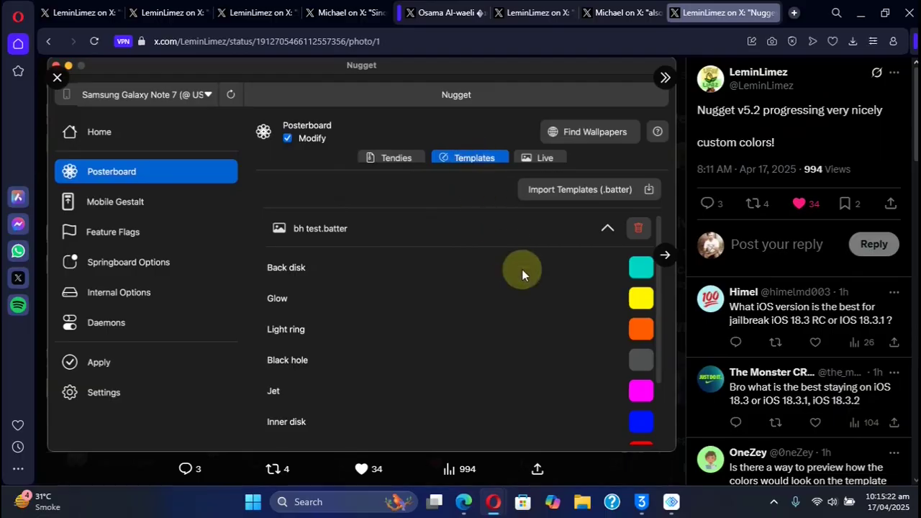
# - Show the next Nugget photo on X, then display build 22D60 in iTunes
pyautogui.press('Right')
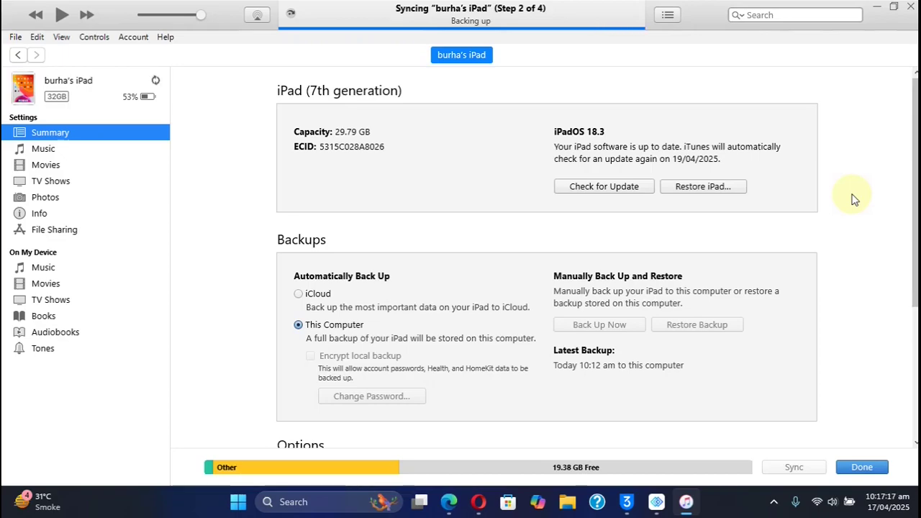
pyautogui.click(557, 133)
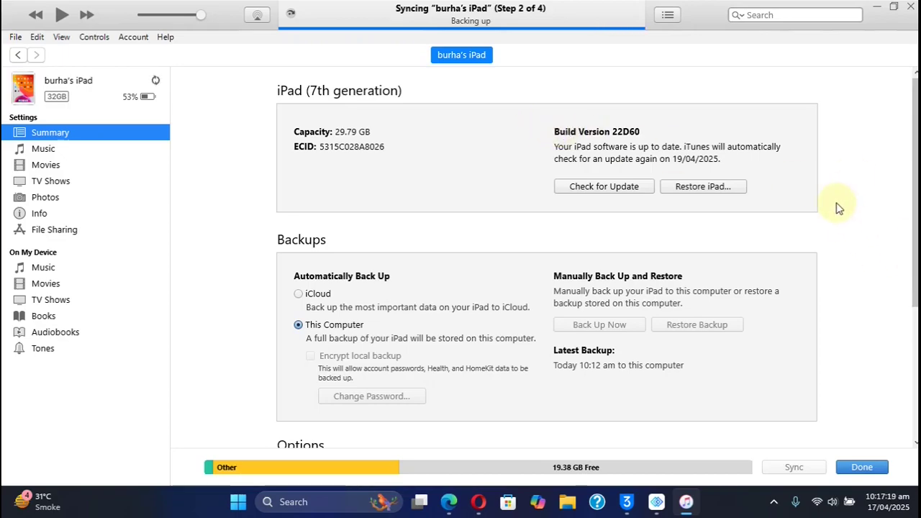